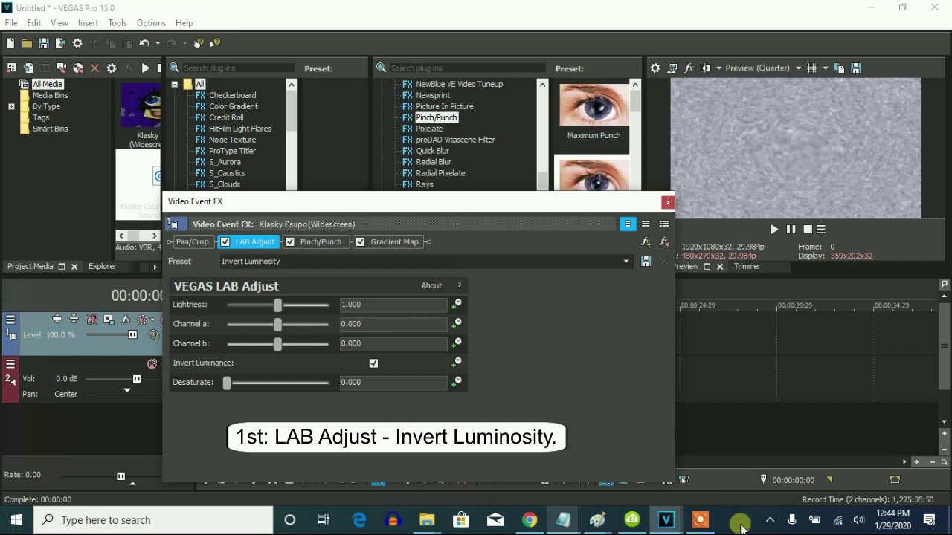
Examine the Pinch/Punch and Gradient Map settings of the Klasky Csupo video event, including each gradient point's RGBA values, and close its effects window.
{"action": "left_click", "coordinate": [324, 243]}
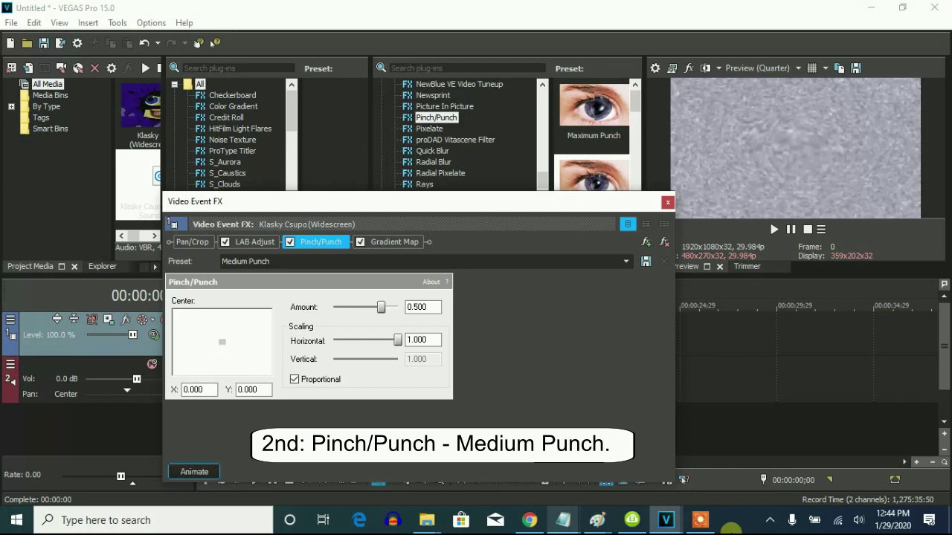
{"action": "left_click", "coordinate": [394, 242]}
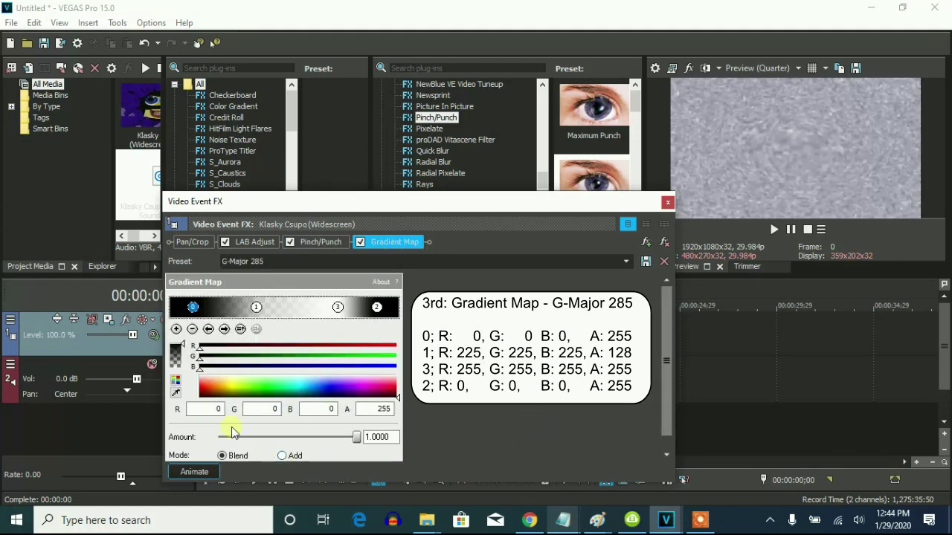
{"action": "left_click", "coordinate": [224, 329]}
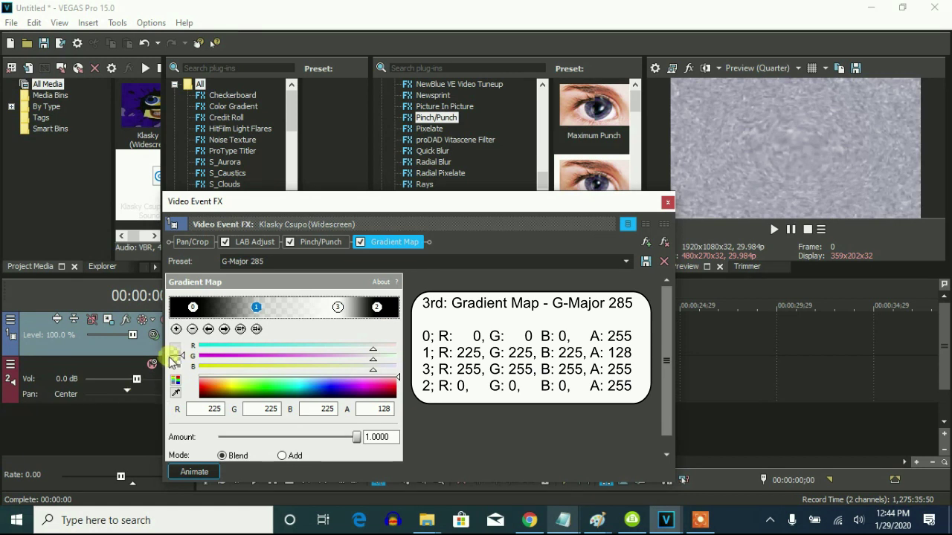
{"action": "left_click", "coordinate": [338, 308]}
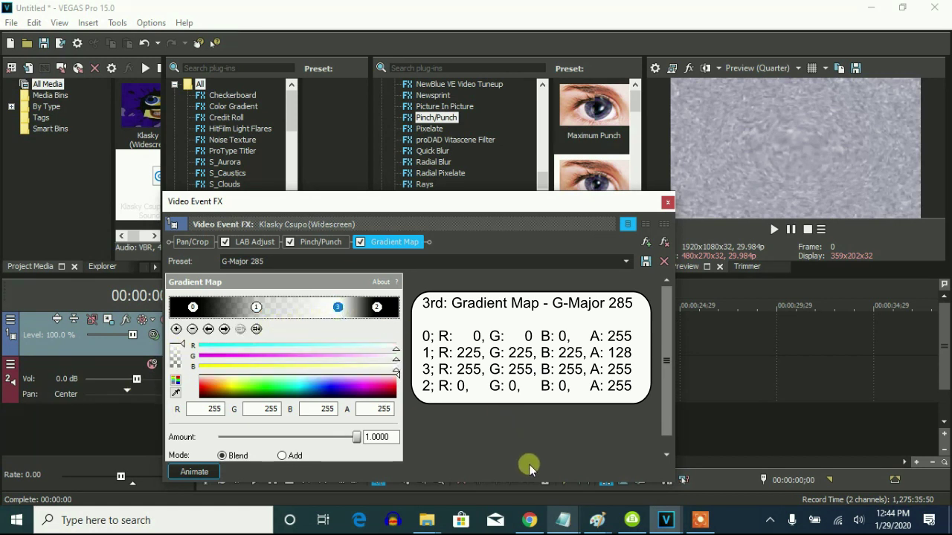
{"action": "left_click", "coordinate": [376, 307]}
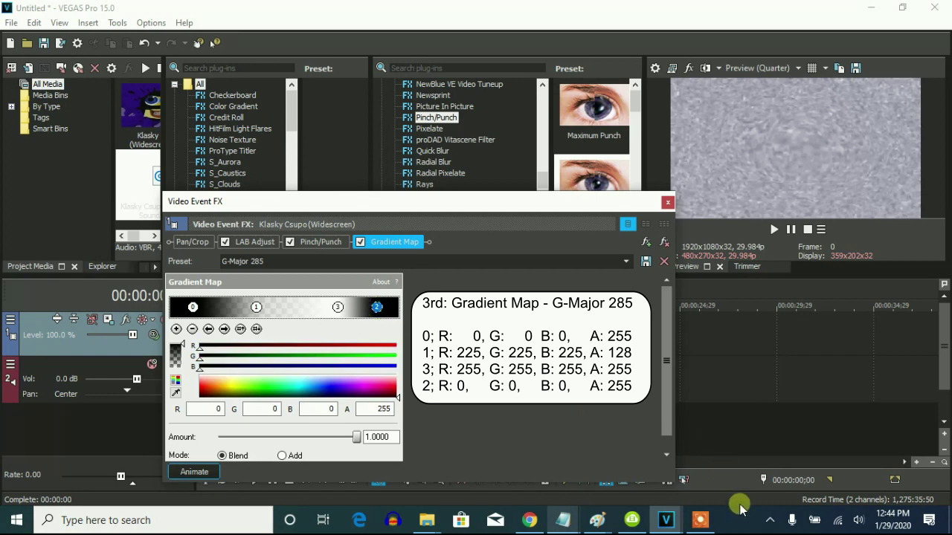
{"action": "left_click", "coordinate": [668, 202]}
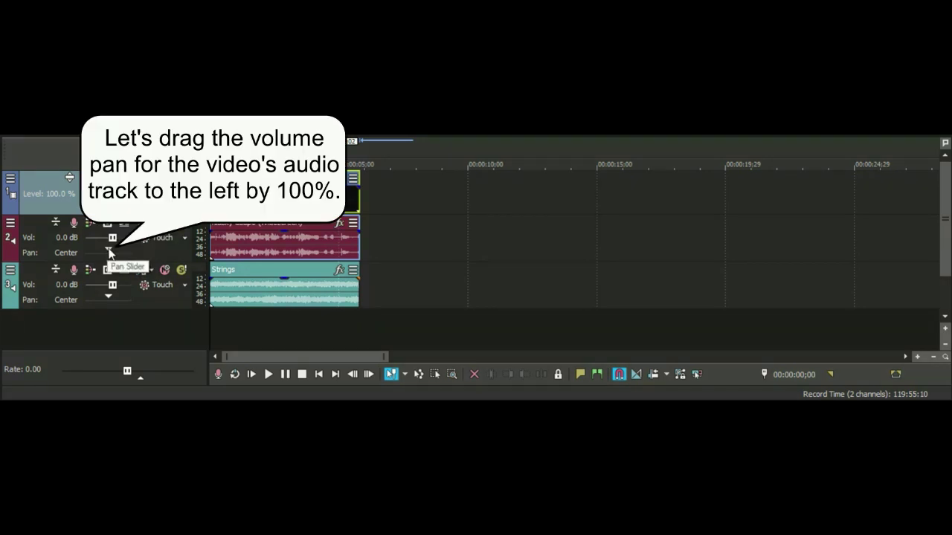
Pan the Klasky Csupo audio track 100% left and the Strings track 100% right, with the Strings track muted.
{"action": "left_click_drag", "start_coordinate": [109, 253], "coordinate": [82, 254]}
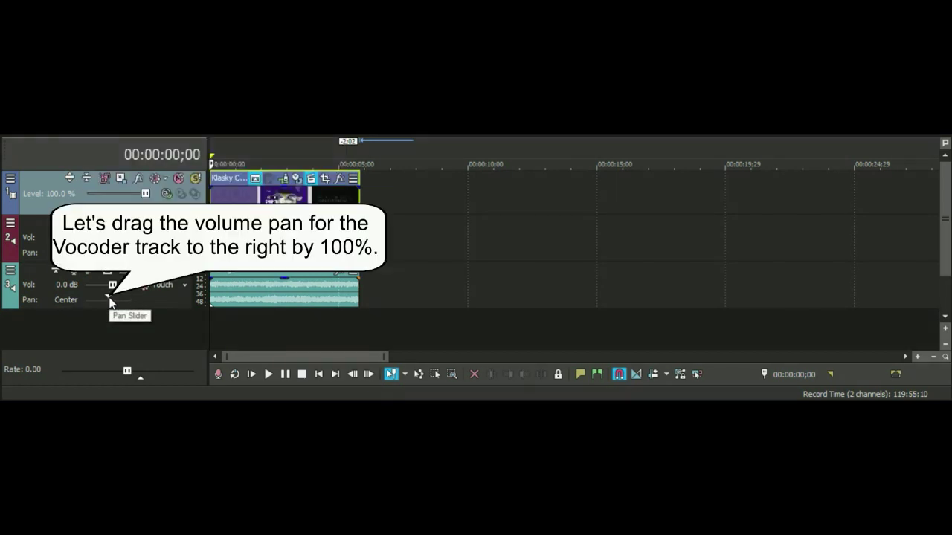
{"action": "left_click_drag", "start_coordinate": [109, 300], "coordinate": [135, 302]}
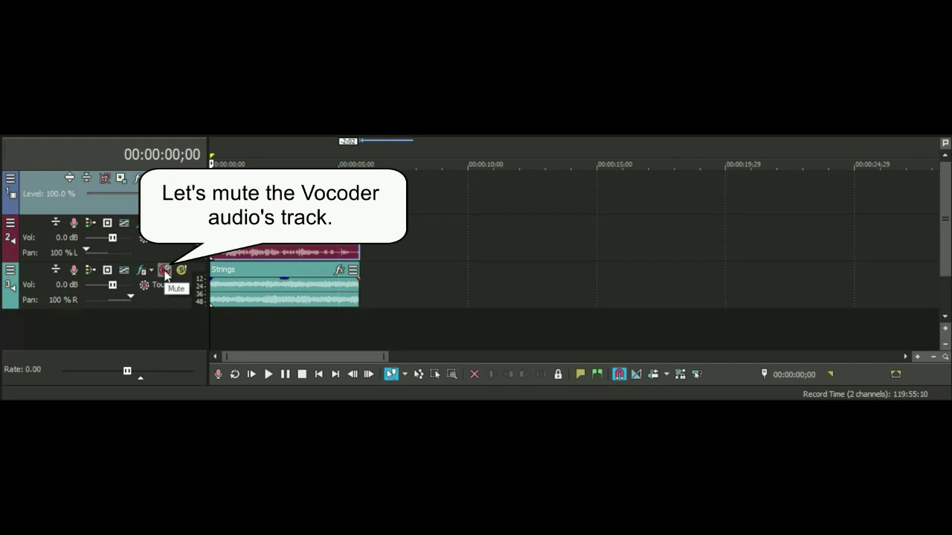
{"action": "left_click", "coordinate": [164, 271]}
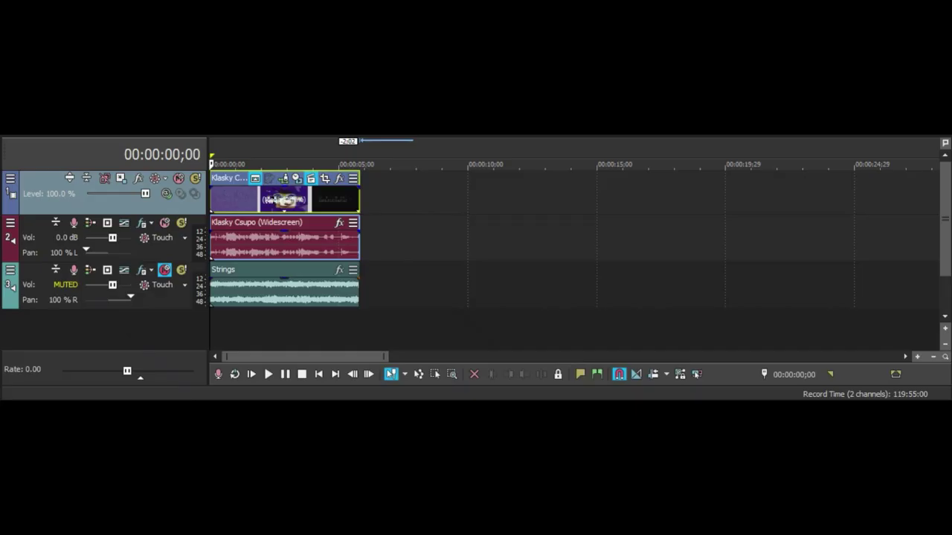
Unmute the Strings track, and centre the pan of the Klasky Csupo audio track and mute it.
{"action": "left_click", "coordinate": [165, 270]}
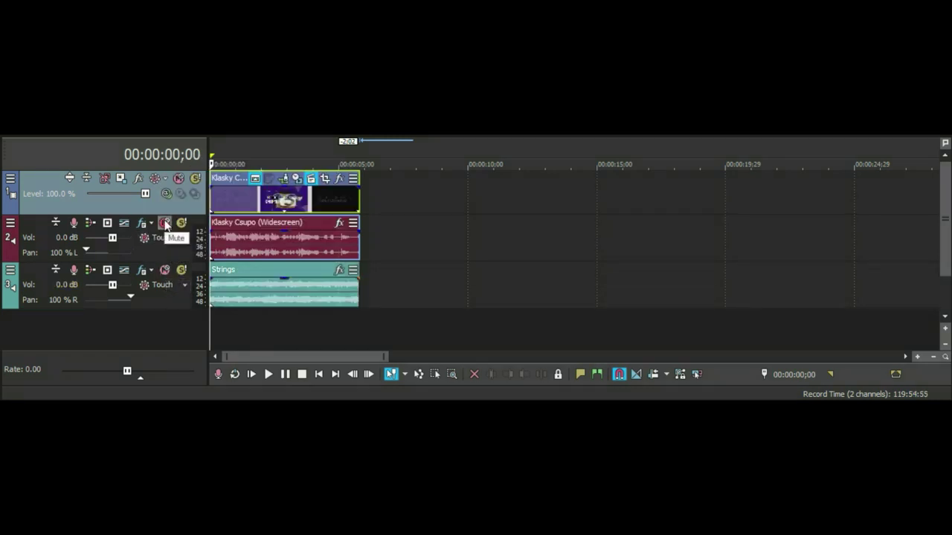
{"action": "left_click_drag", "start_coordinate": [87, 254], "coordinate": [108, 256]}
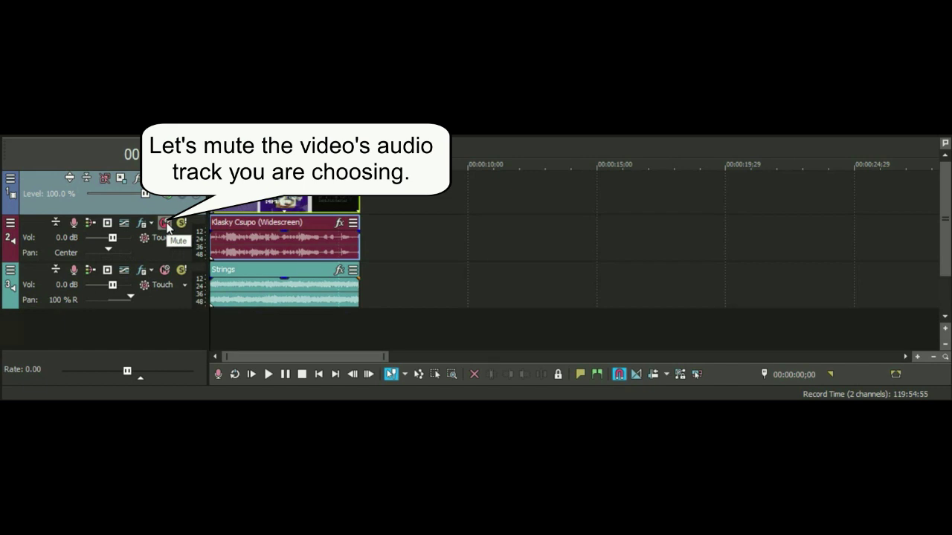
{"action": "left_click", "coordinate": [165, 223]}
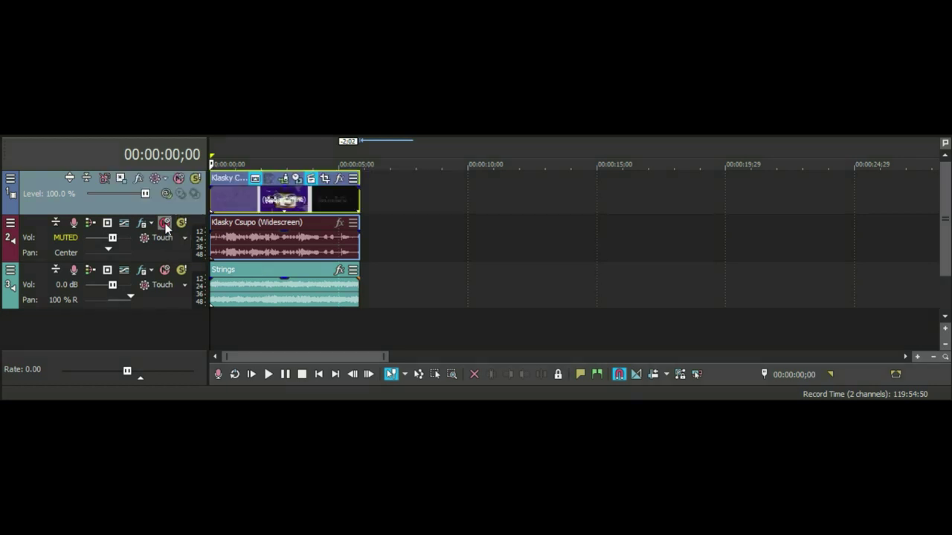
Unmute the Klasky Csupo audio track and delete the Strings track from the project.
{"action": "left_click", "coordinate": [165, 223]}
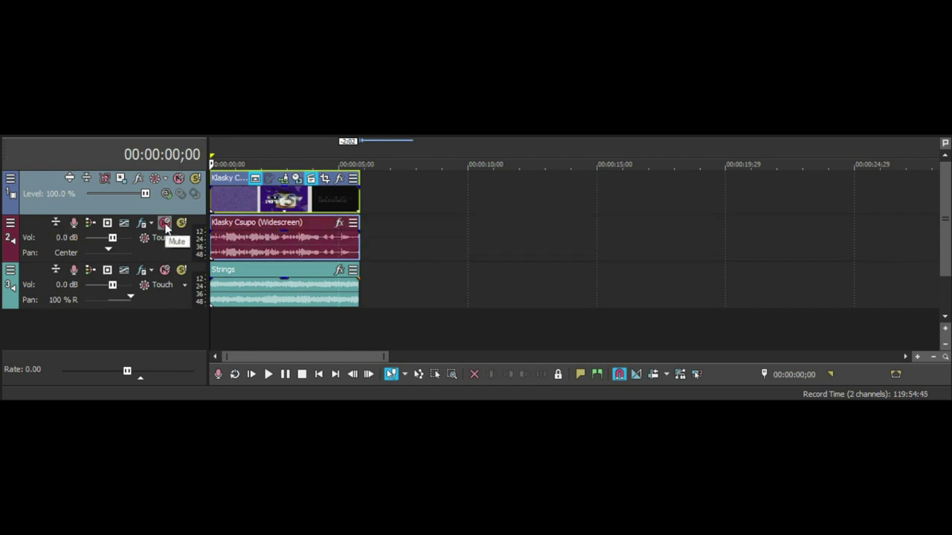
{"action": "right_click", "coordinate": [405, 281]}
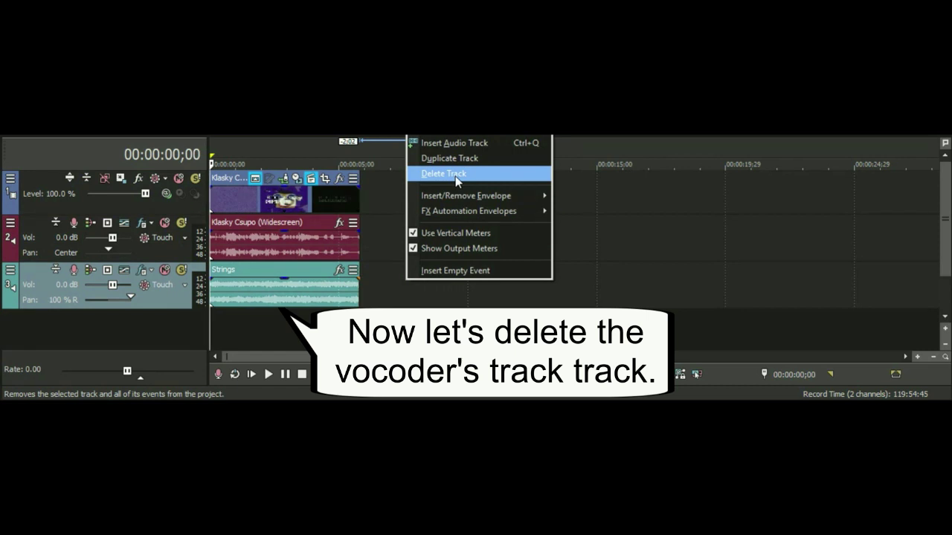
{"action": "left_click", "coordinate": [456, 179]}
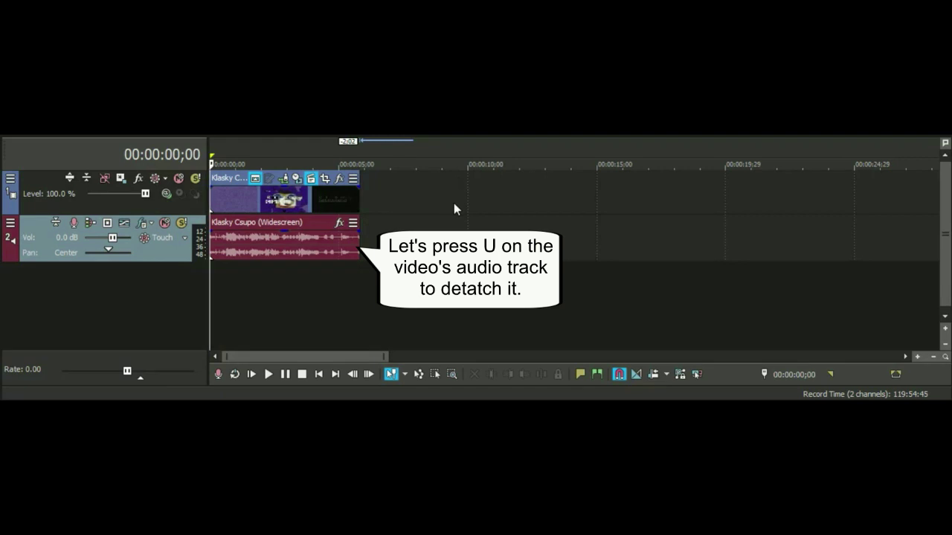
Ungroup the Klasky Csupo audio event from its video and delete the audio track.
{"action": "left_click", "coordinate": [215, 243]}
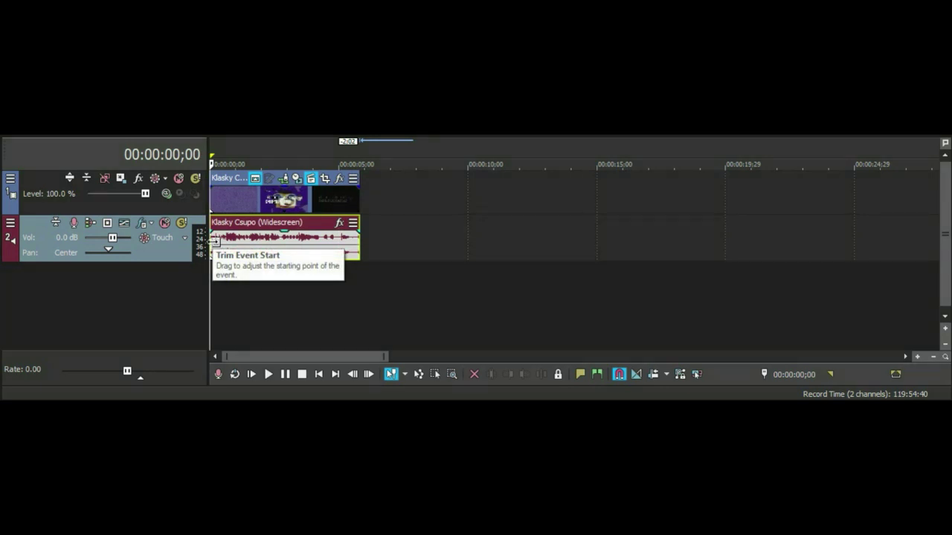
{"action": "right_click", "coordinate": [392, 241]}
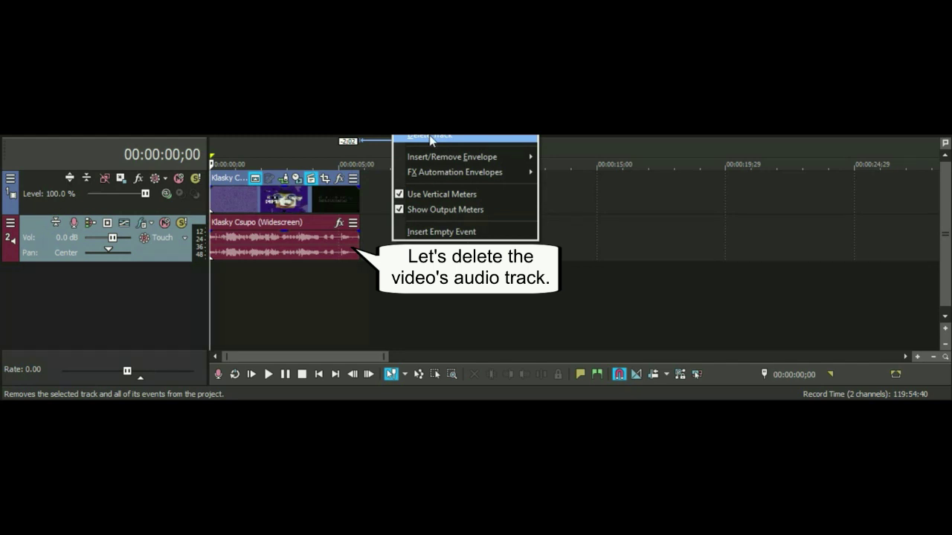
{"action": "left_click", "coordinate": [430, 138]}
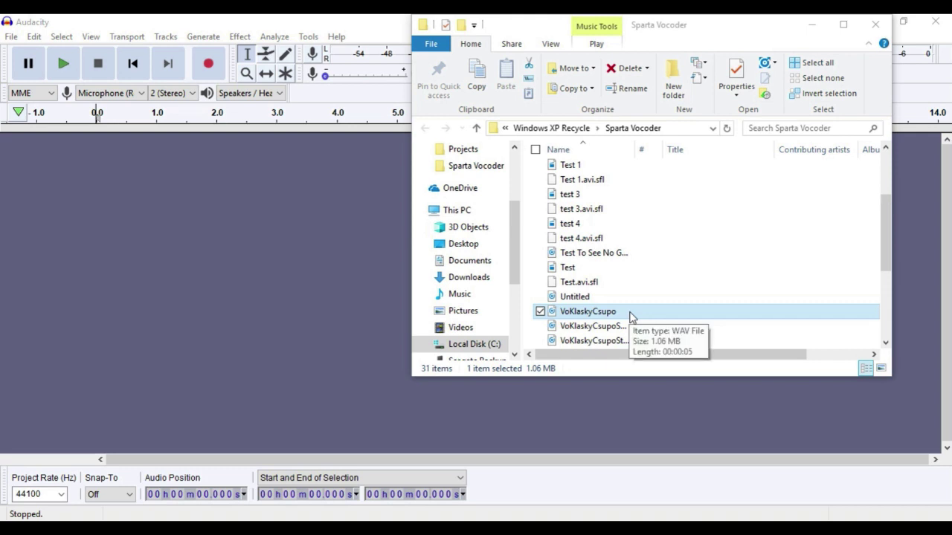
In Audacity, import the VoKlaskyCsupo and VoKlaskyCsupoStrings WAV files from the Sparta Vocoder folder as separate tracks.
{"action": "left_click_drag", "start_coordinate": [630, 316], "coordinate": [295, 286]}
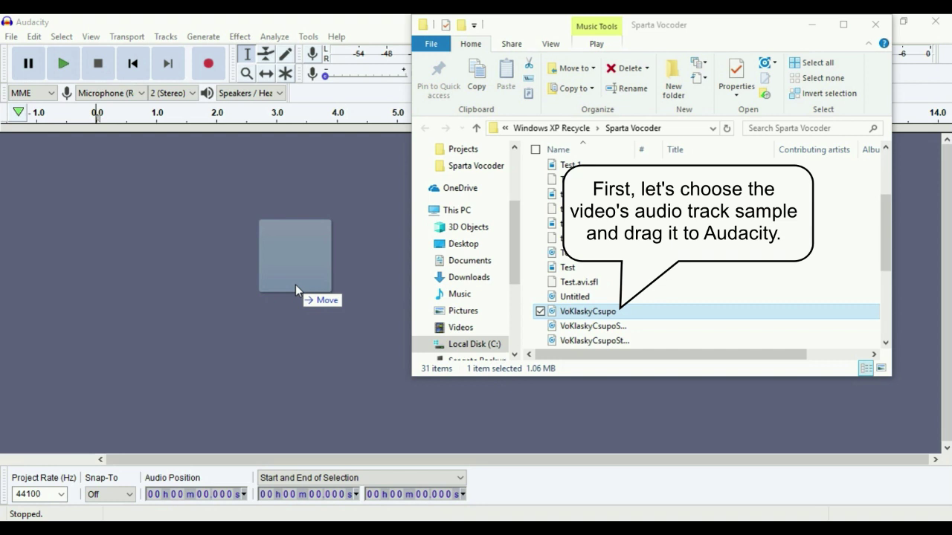
{"action": "left_click_drag", "start_coordinate": [295, 284], "coordinate": [292, 283]}
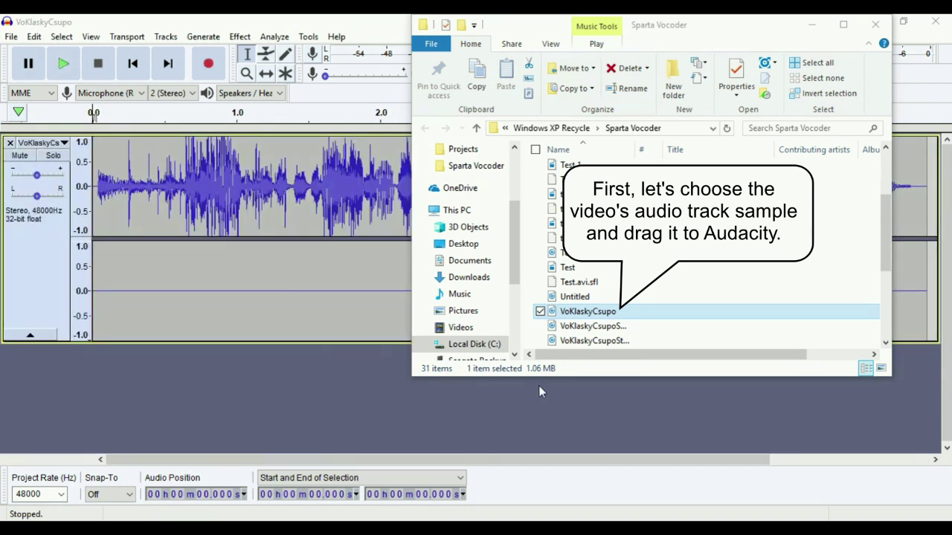
{"action": "left_click", "coordinate": [584, 342]}
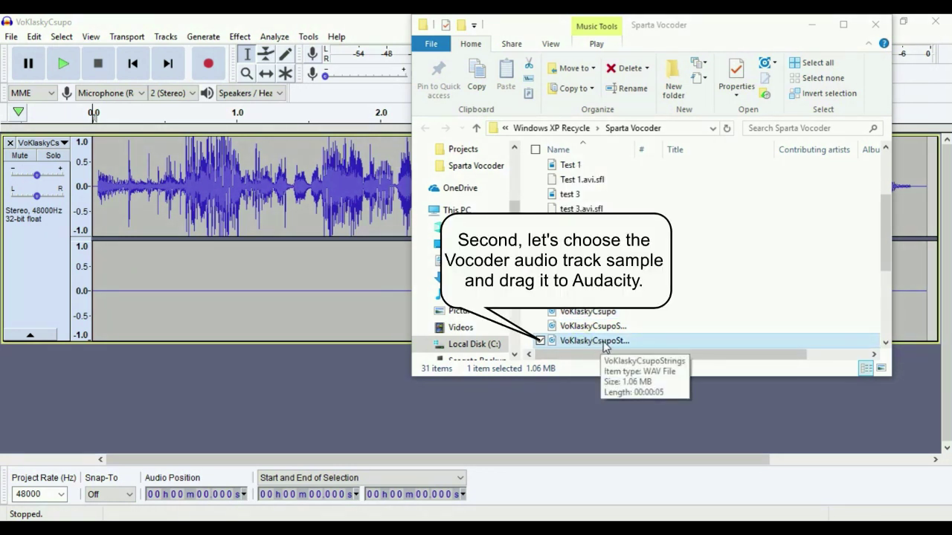
{"action": "left_click_drag", "start_coordinate": [605, 347], "coordinate": [242, 408]}
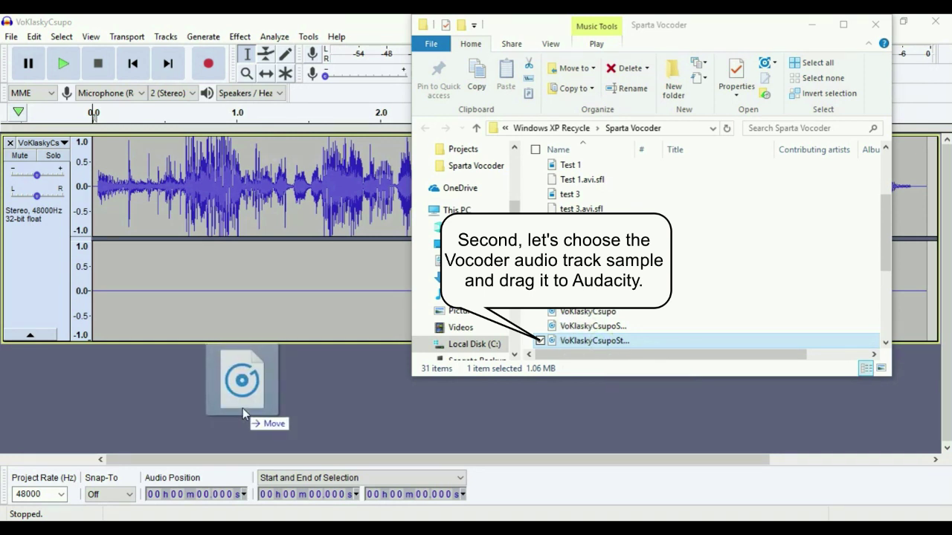
{"action": "left_click_drag", "start_coordinate": [242, 408], "coordinate": [242, 409]}
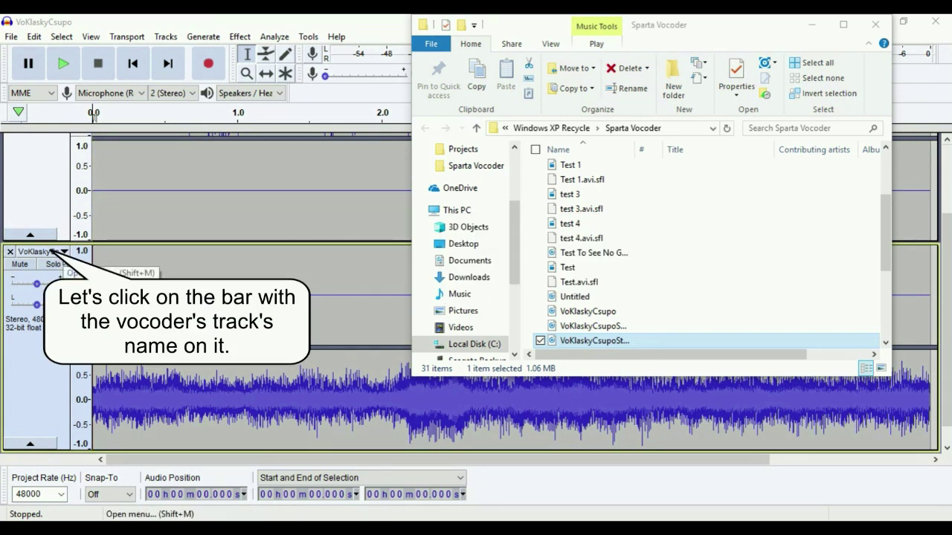
Split the VoKlaskyCsupoStrings stereo track and delete its empty left channel.
{"action": "left_click", "coordinate": [52, 254]}
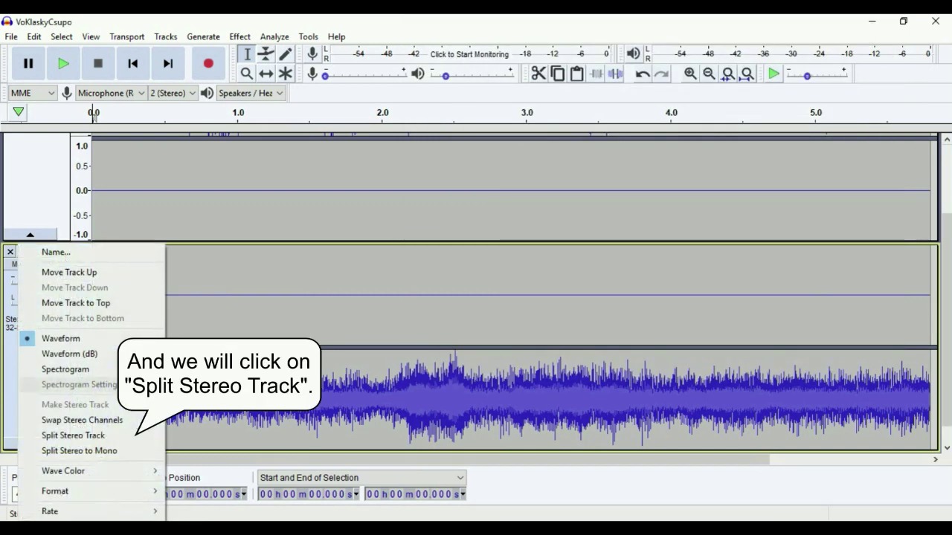
{"action": "left_click", "coordinate": [99, 443]}
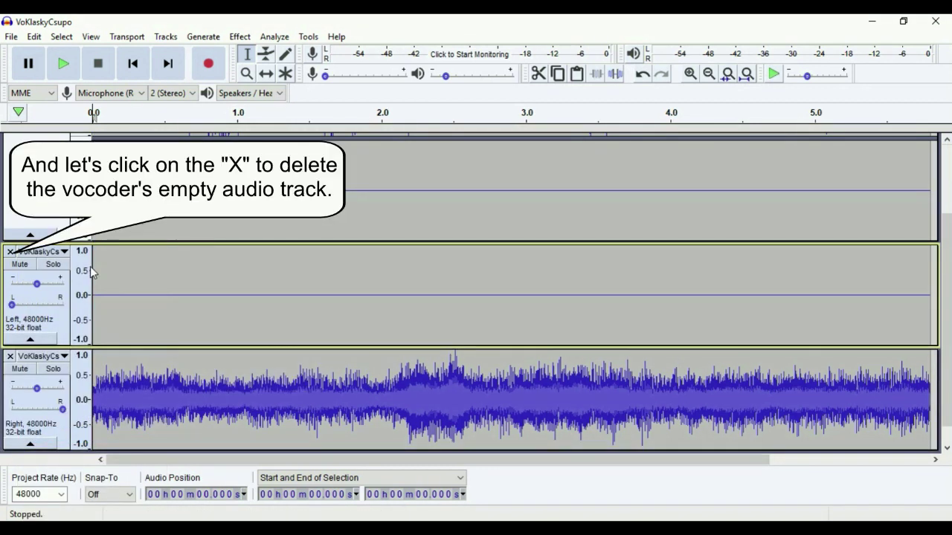
{"action": "left_click", "coordinate": [11, 253]}
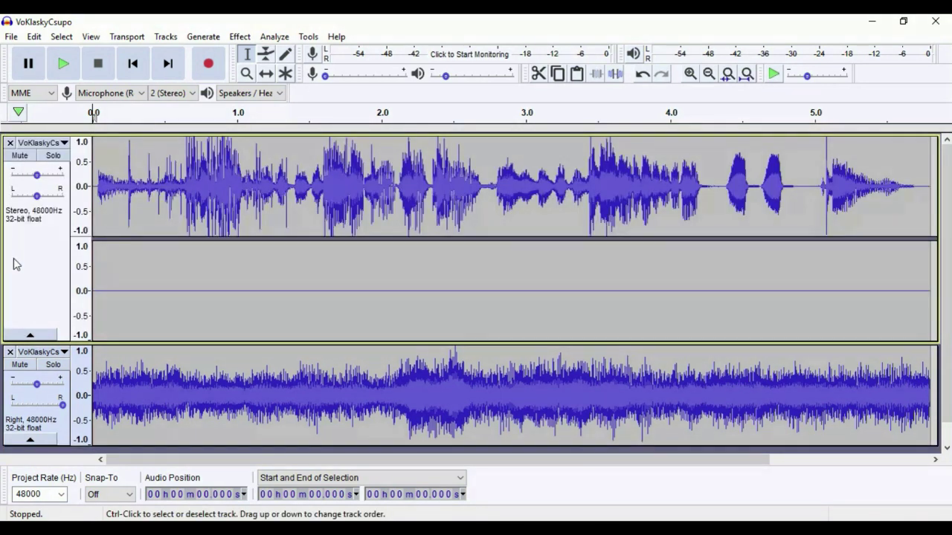
Split the VoKlaskyCsupo stereo track and delete its empty right channel.
{"action": "left_click", "coordinate": [63, 145]}
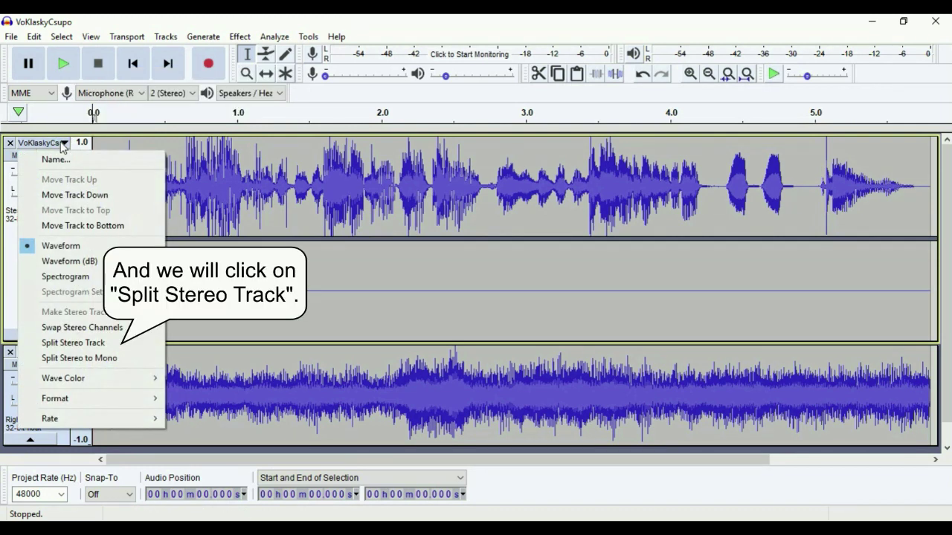
{"action": "left_click", "coordinate": [115, 346]}
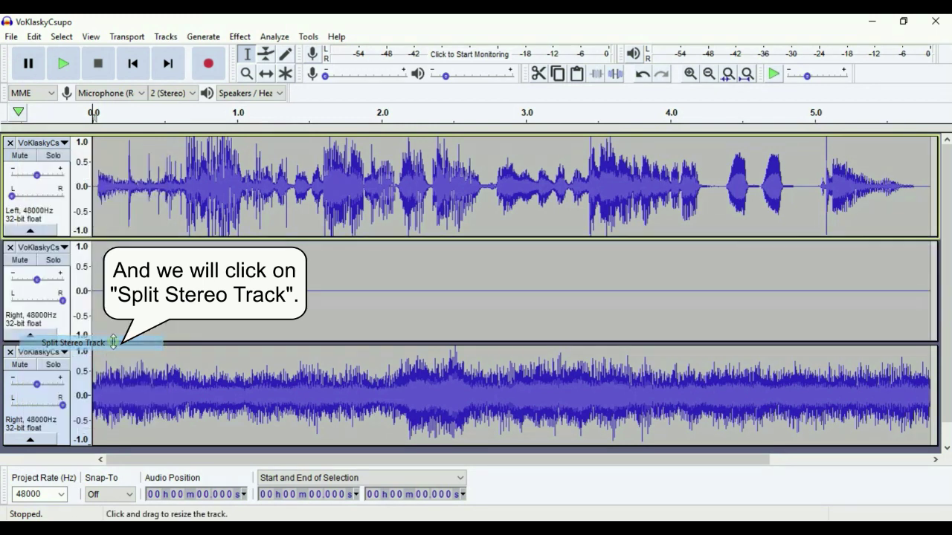
{"action": "left_click", "coordinate": [10, 247]}
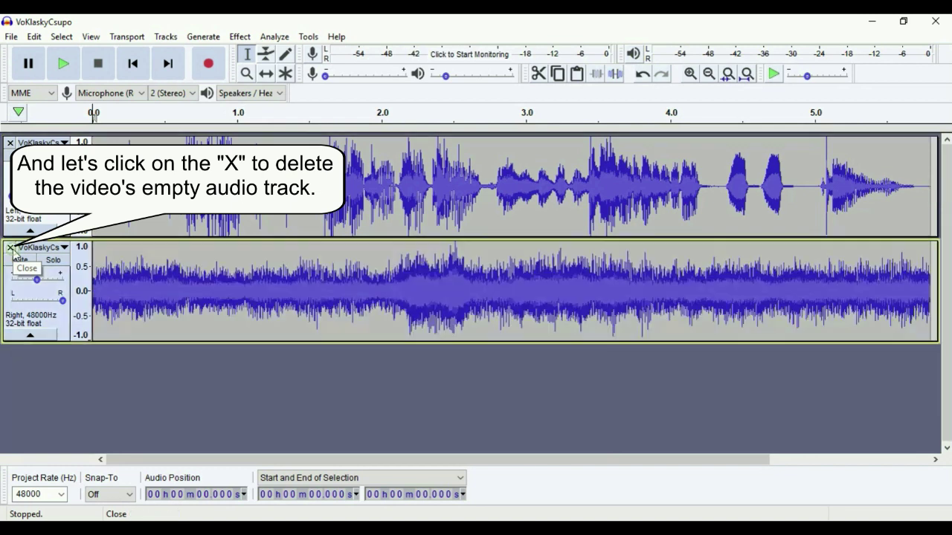
Combine the voice track and the strings track into one stereo track.
{"action": "left_click", "coordinate": [62, 143]}
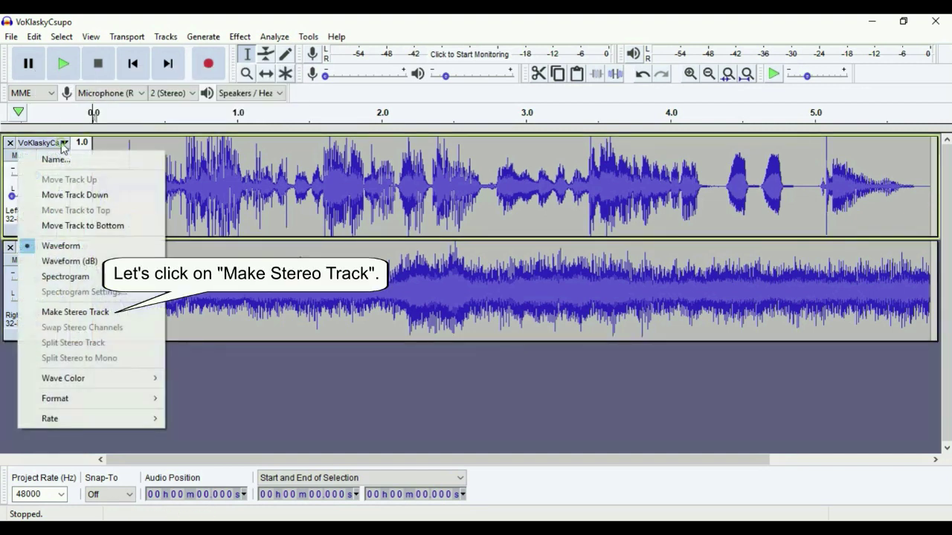
{"action": "left_click", "coordinate": [96, 320]}
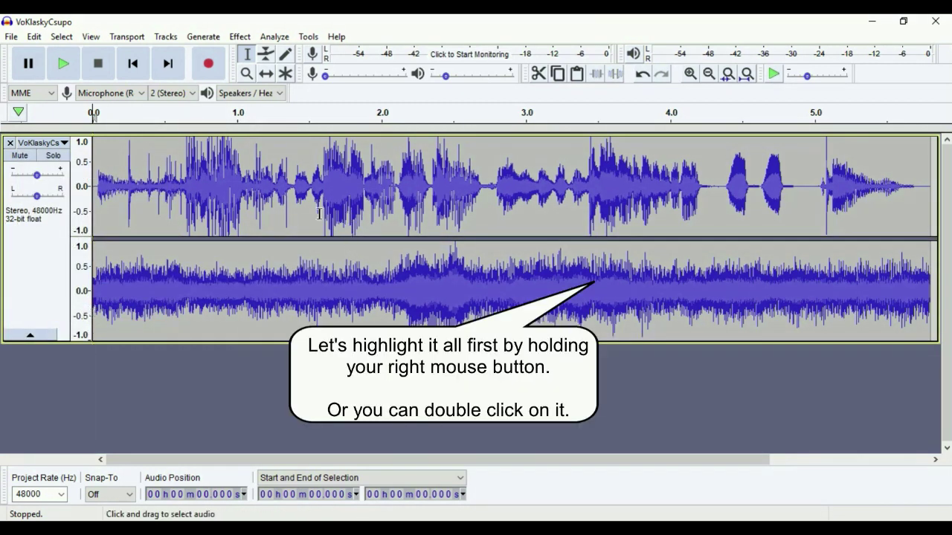
Apply the Vocoder effect with its default settings to the entire combined stereo track.
{"action": "double_click", "coordinate": [370, 228]}
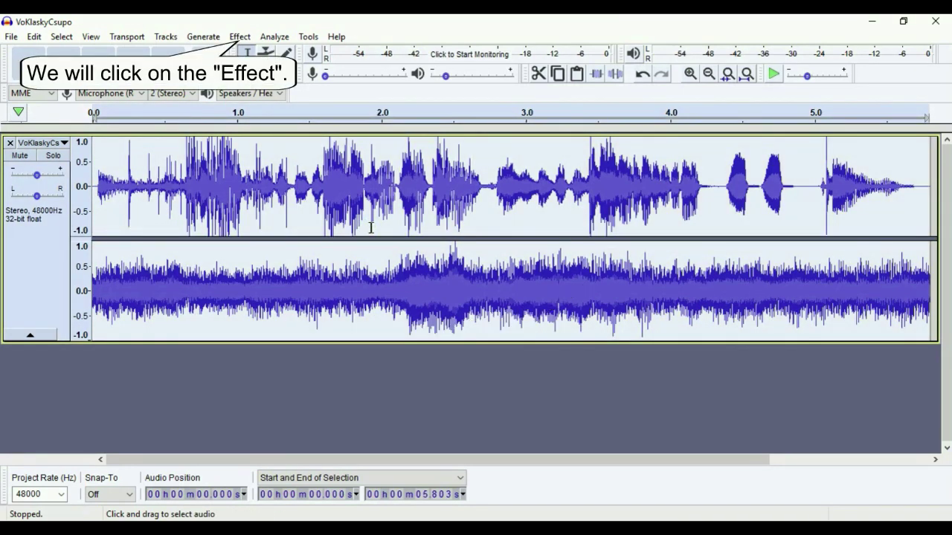
{"action": "left_click", "coordinate": [241, 37]}
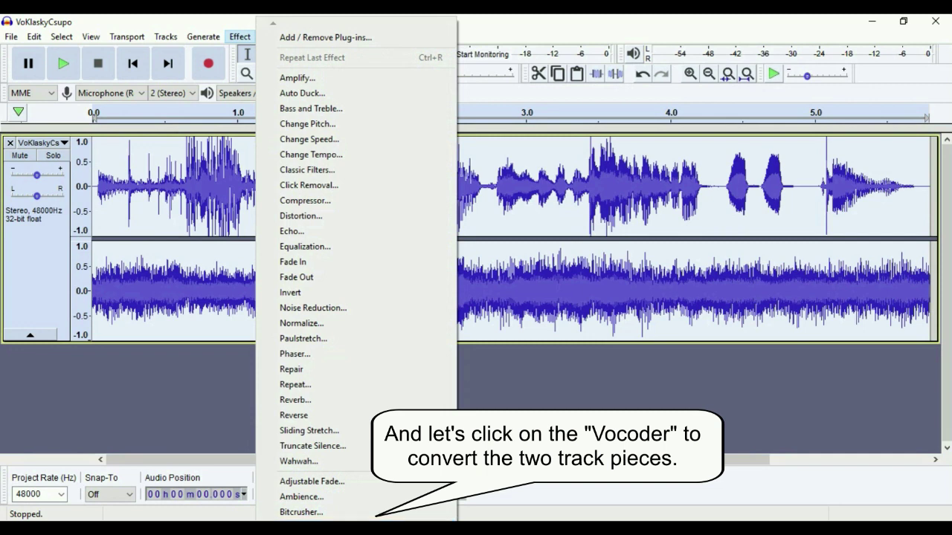
{"action": "mouse_move", "coordinate": [320, 518]}
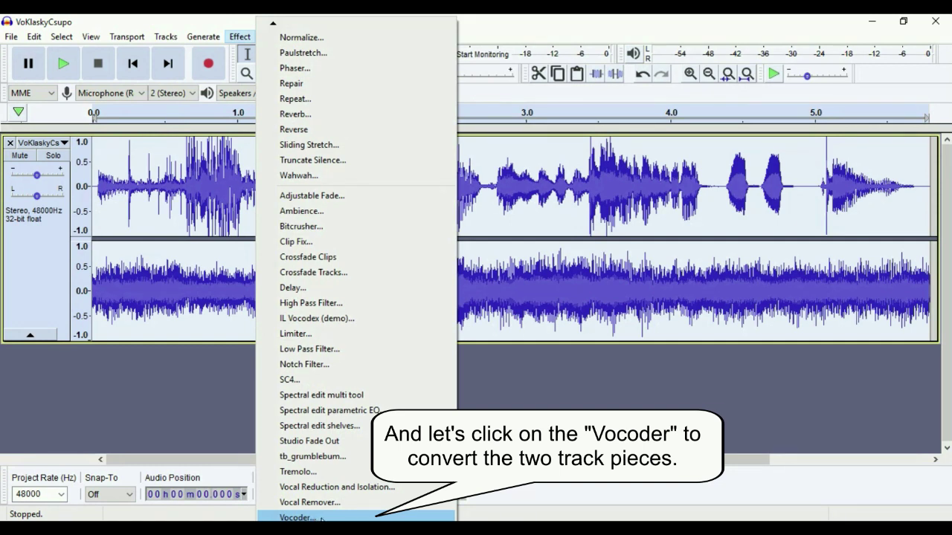
{"action": "left_click", "coordinate": [297, 517]}
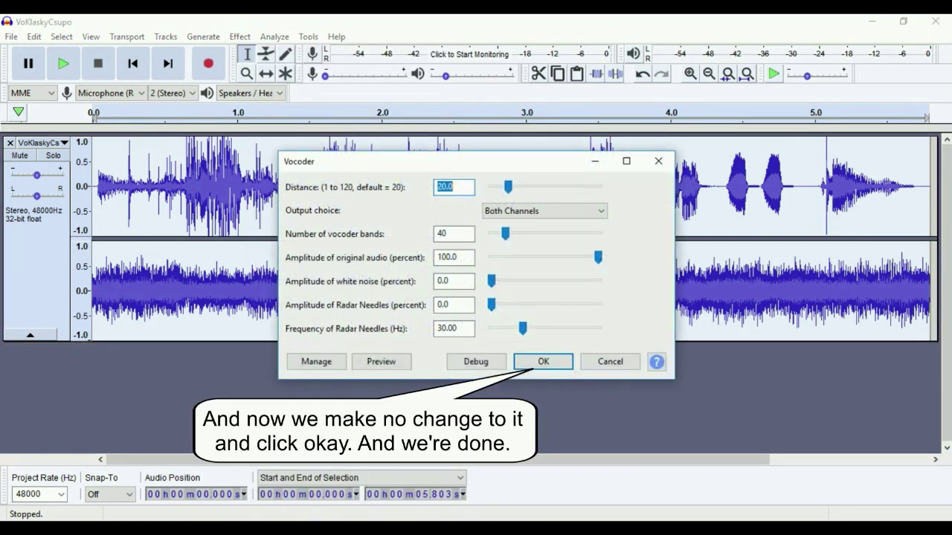
{"action": "left_click", "coordinate": [540, 363]}
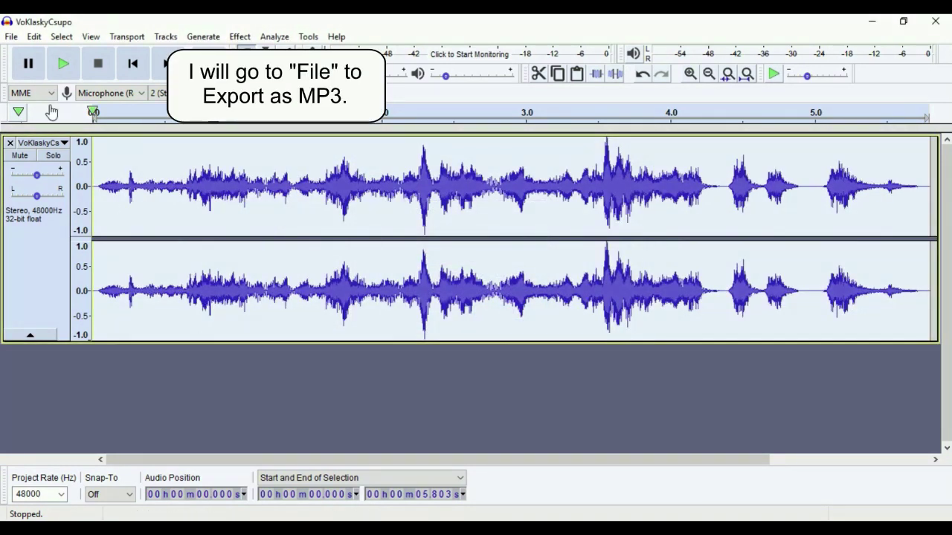
Export the vocoded track as an MP3 named "Klasky Csupo In SweetStrings (Also Known As Electronic Sounds" in the Audacity folder, leaving the metadata tags empty.
{"action": "left_click", "coordinate": [11, 36]}
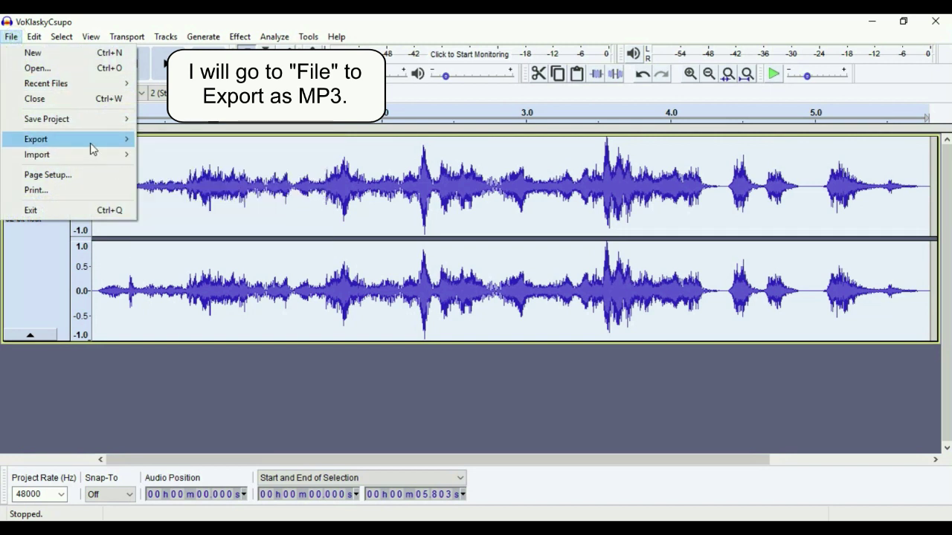
{"action": "mouse_move", "coordinate": [113, 140]}
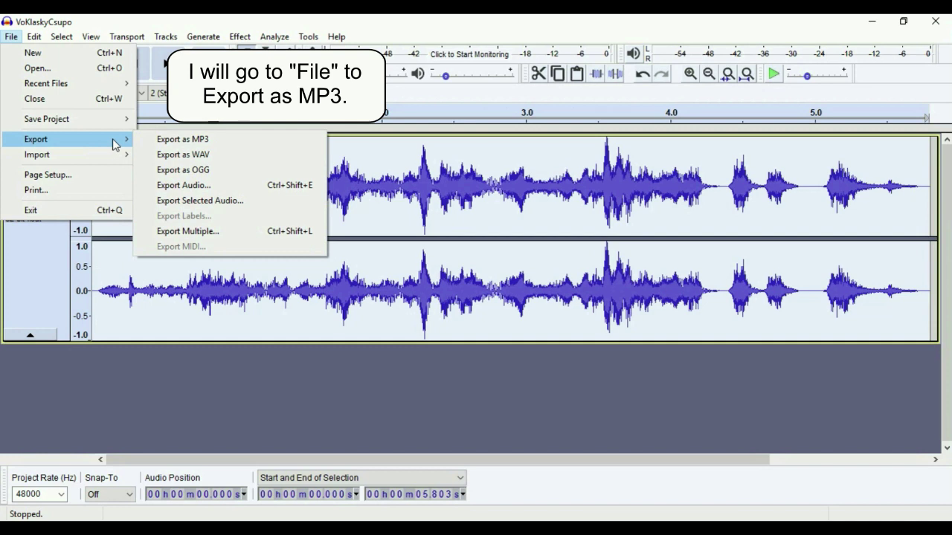
{"action": "left_click", "coordinate": [204, 141]}
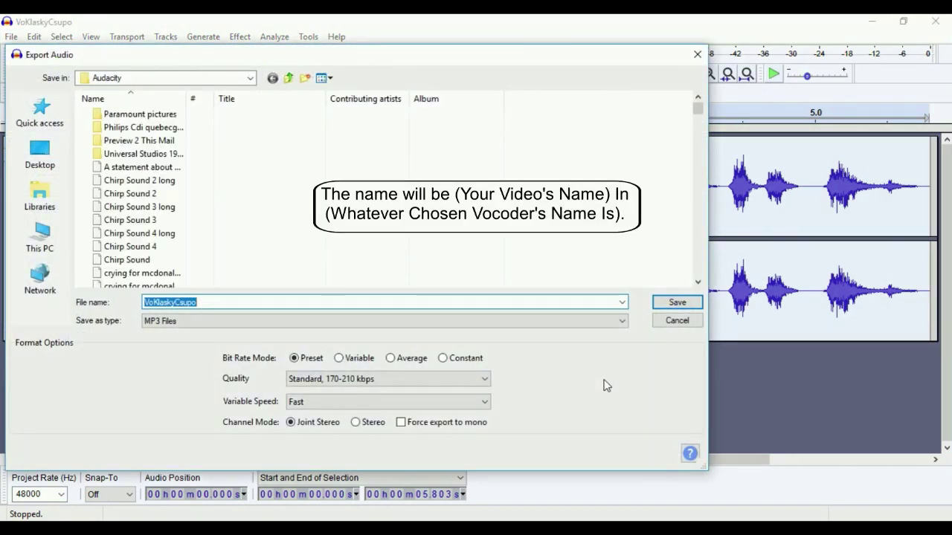
{"action": "type", "text": "Klasky Csupo I"}
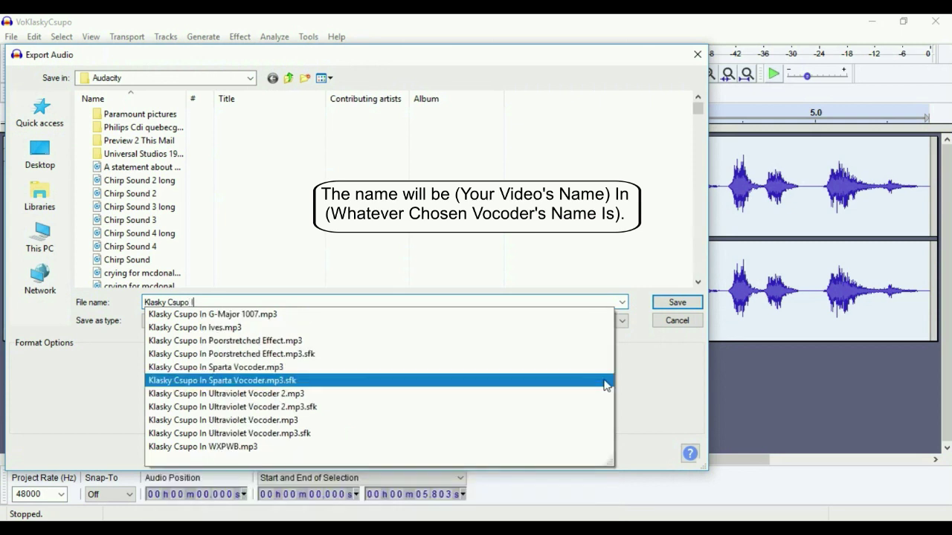
{"action": "type", "text": "n Swee"}
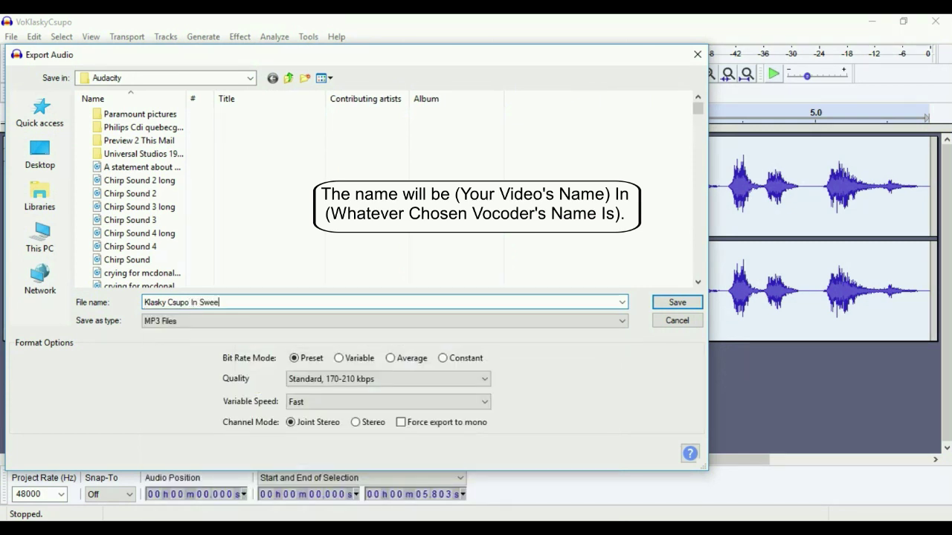
{"action": "type", "text": "tStrings (Akso"}
{"action": "key", "text": "BackSpace"}
{"action": "key", "text": "BackSpace"}
{"action": "type", "text": "lso Known As "}
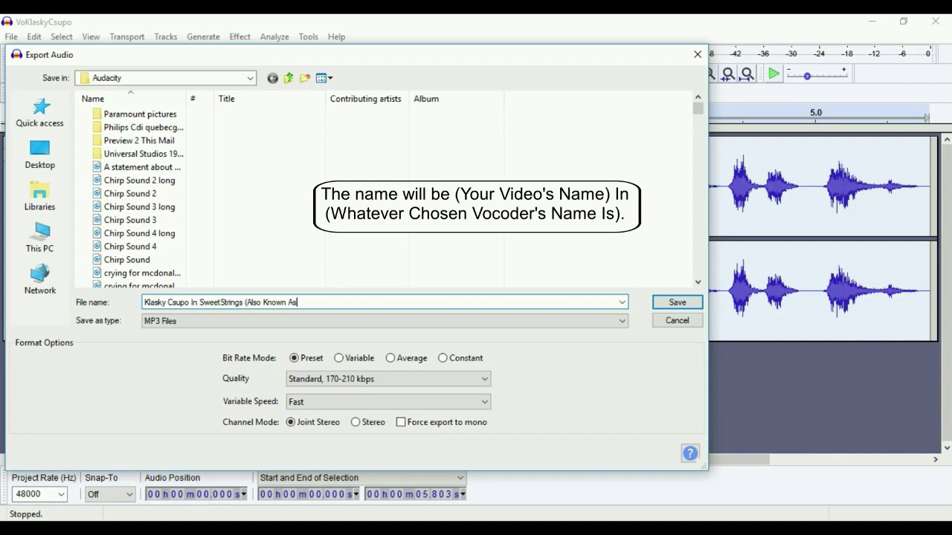
{"action": "type", "text": "Electro"}
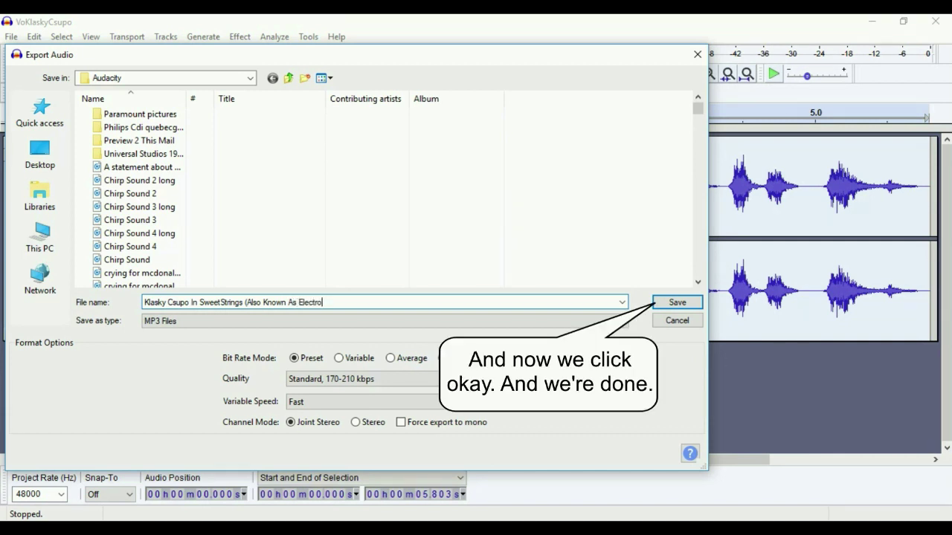
{"action": "type", "text": "nic Sounds"}
{"action": "left_click", "coordinate": [676, 302]}
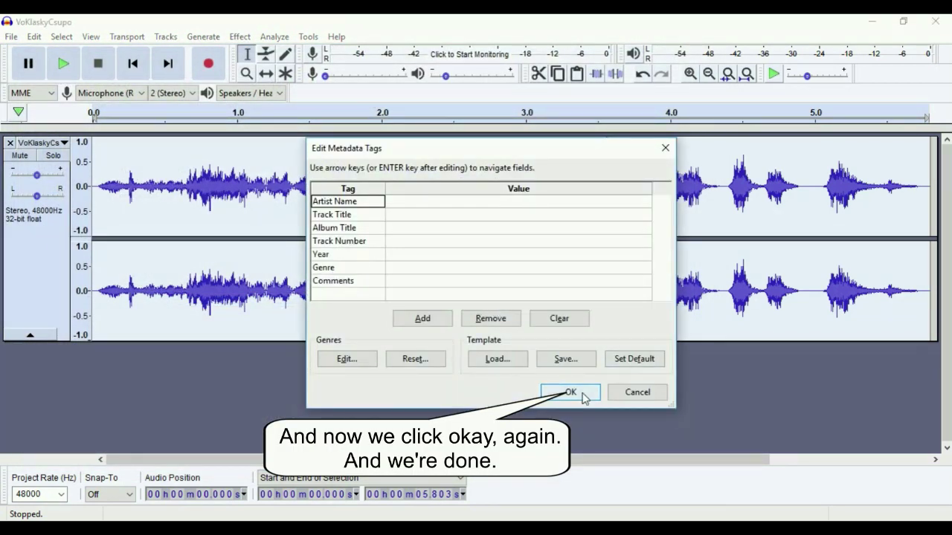
{"action": "left_click", "coordinate": [582, 396]}
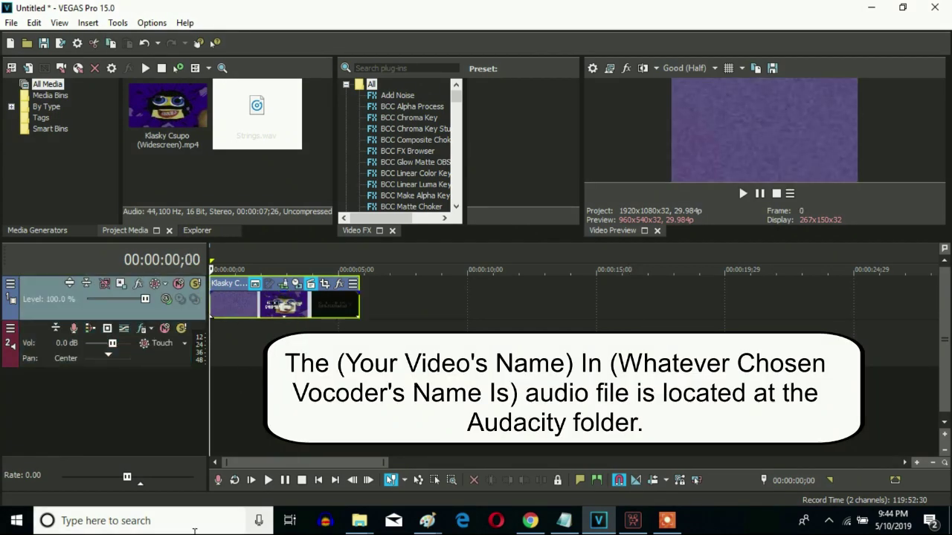
{"action": "left_click", "coordinate": [194, 530]}
{"action": "type", "text": "auda"}
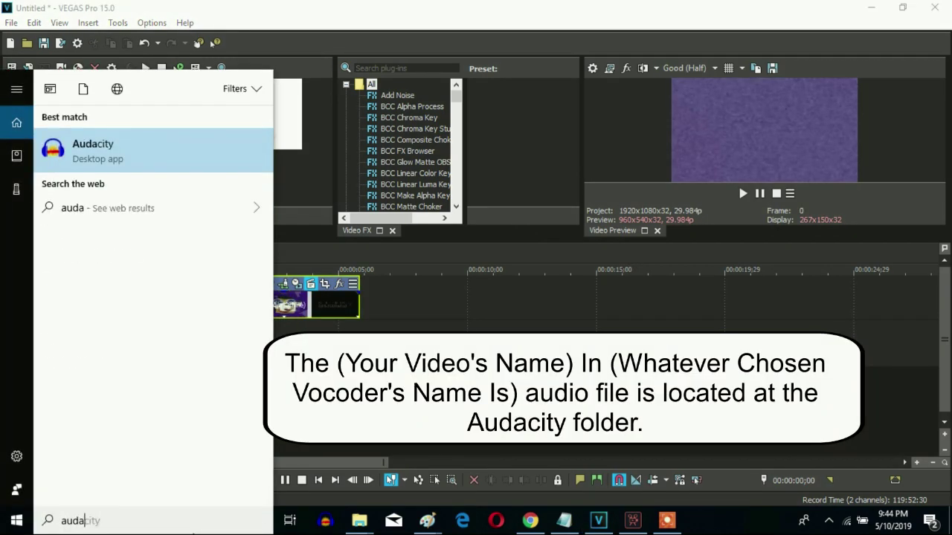
{"action": "left_click", "coordinate": [119, 456]}
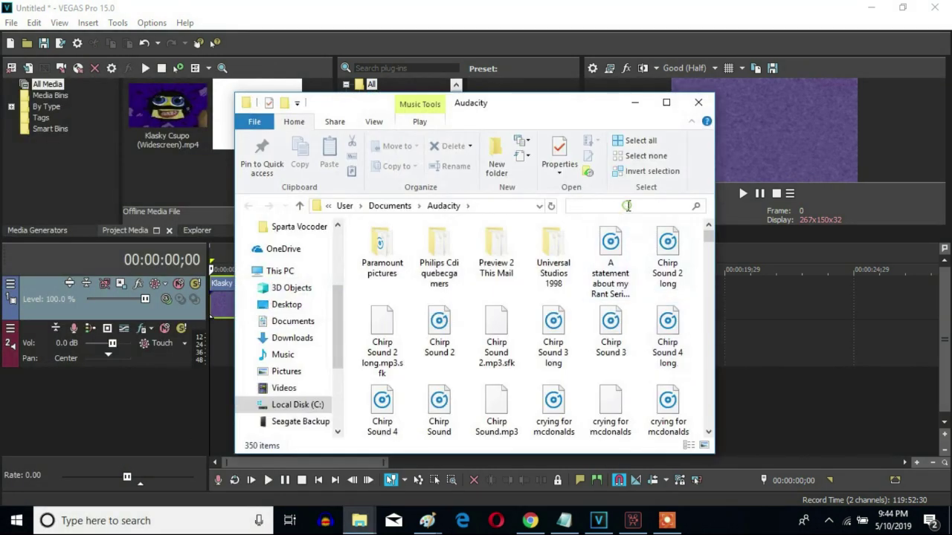
{"action": "left_click", "coordinate": [628, 206]}
{"action": "type", "text": "Kl"}
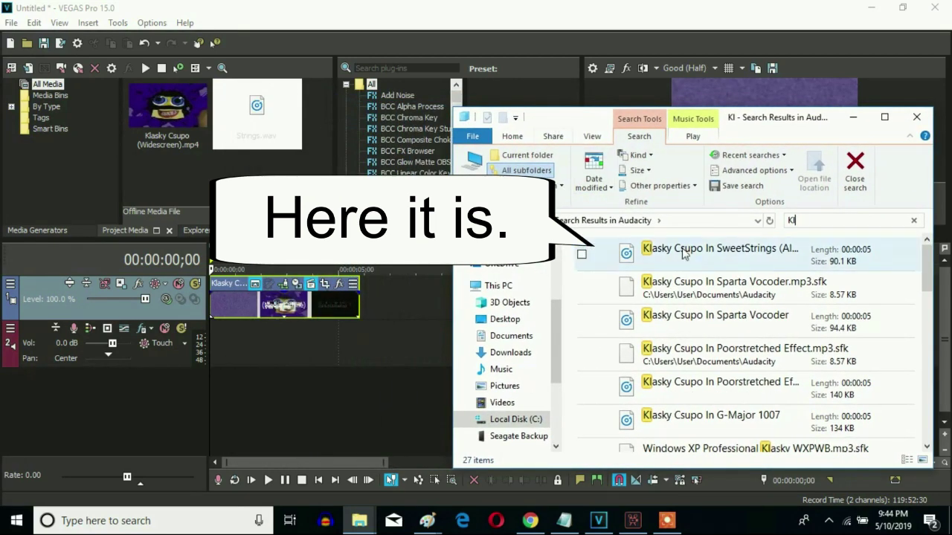
Add the Klasky Csupo In SweetStrings MP3 to the start of the empty audio track below the video in VEGAS Pro.
{"action": "left_click", "coordinate": [684, 253]}
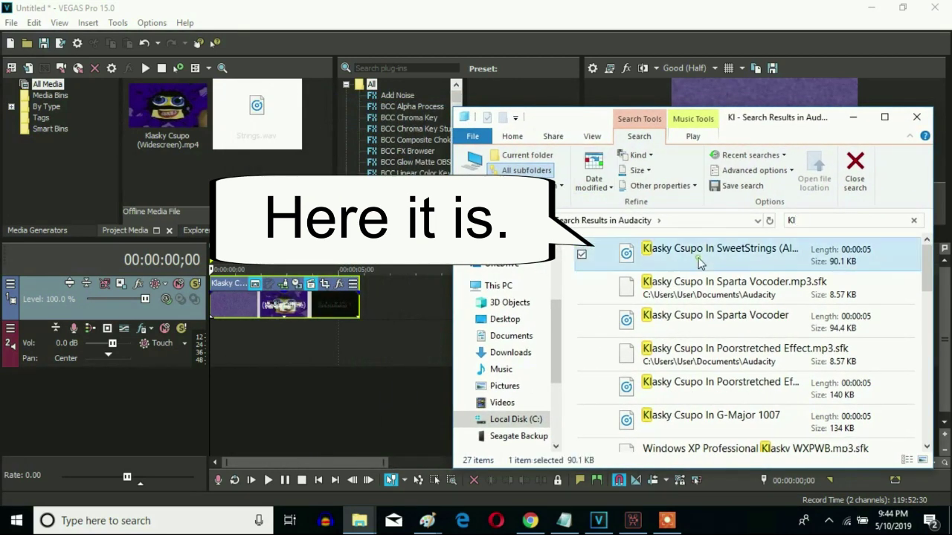
{"action": "left_click_drag", "start_coordinate": [684, 269], "coordinate": [218, 356]}
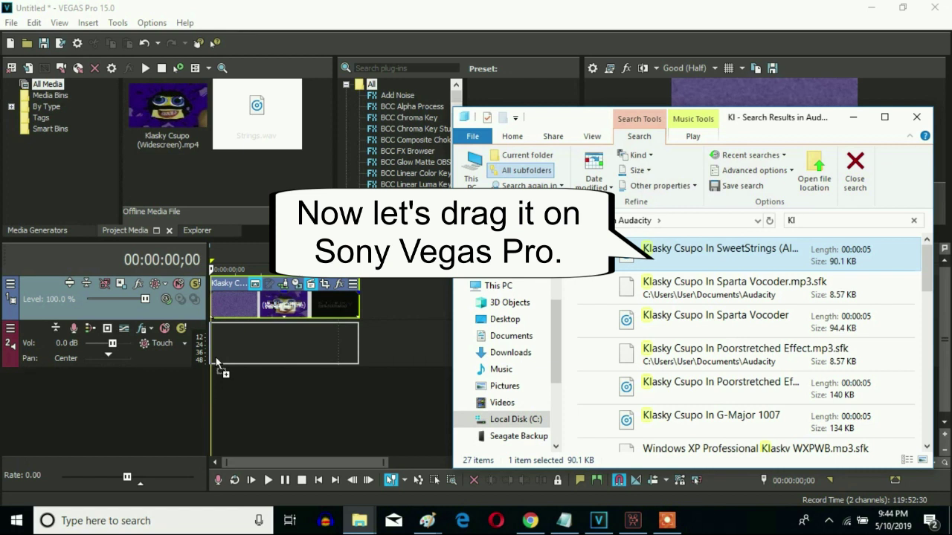
{"action": "left_click_drag", "start_coordinate": [216, 359], "coordinate": [217, 359]}
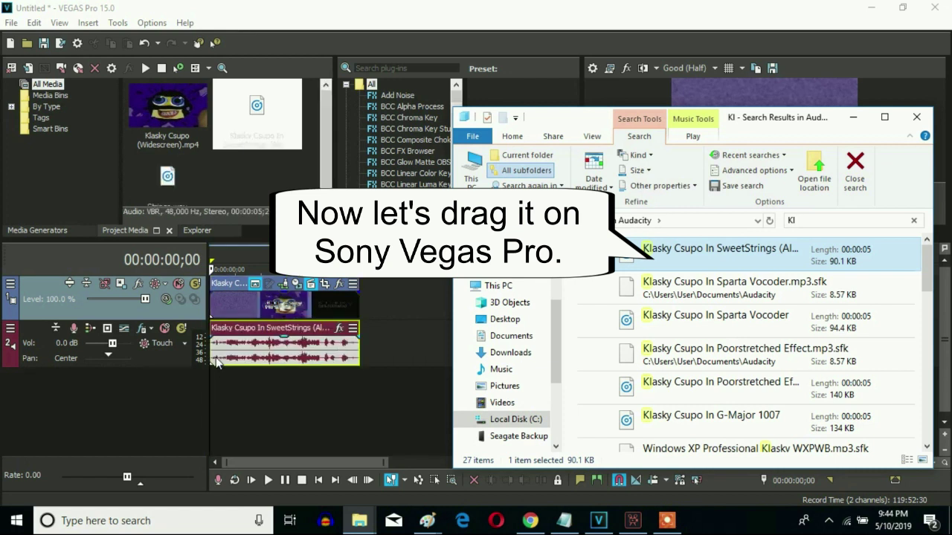
Trim the SweetStrings audio event to end exactly with the Klasky Csupo video event and remove its fade-out.
{"action": "left_click", "coordinate": [358, 310]}
{"action": "scroll", "coordinate": [476, 349], "scroll_direction": "up", "scroll_amount": 5}
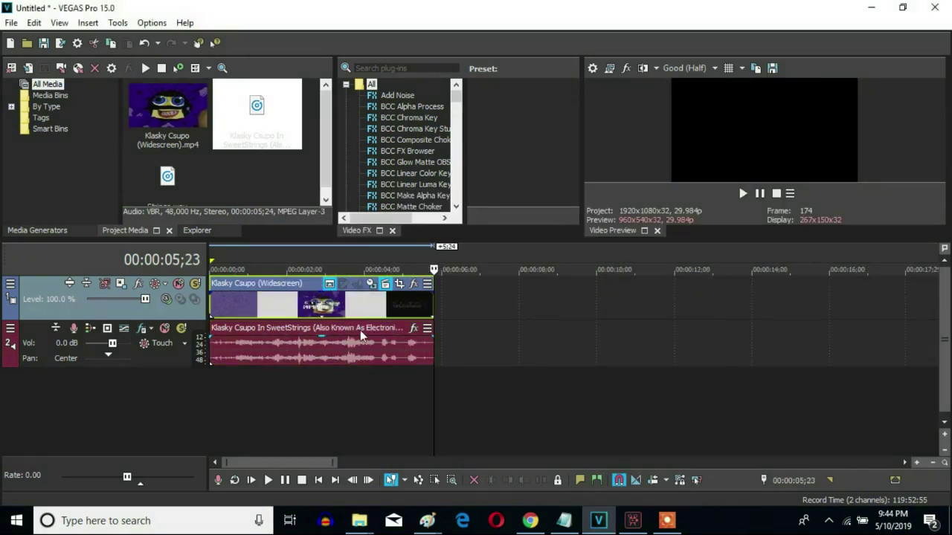
{"action": "left_click_drag", "start_coordinate": [567, 349], "coordinate": [629, 350]}
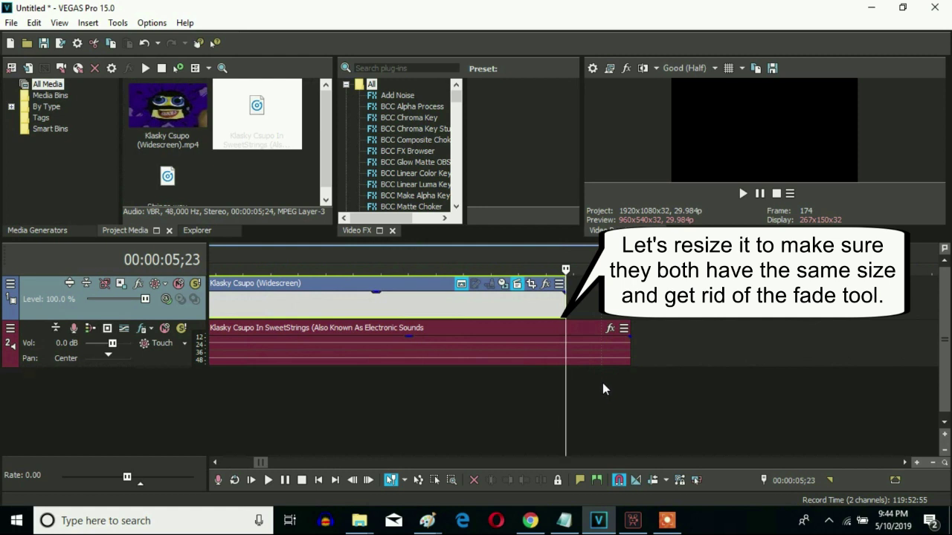
{"action": "left_click_drag", "start_coordinate": [629, 355], "coordinate": [562, 355]}
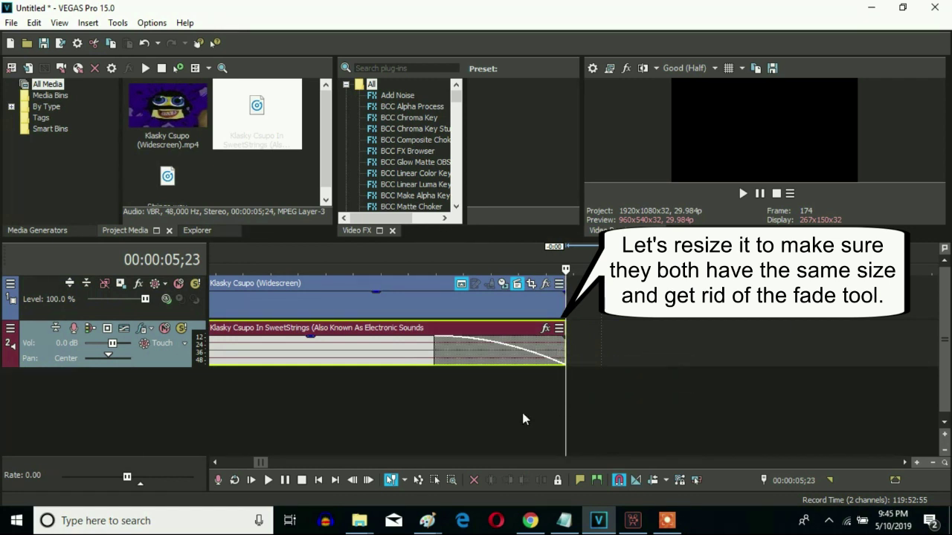
{"action": "left_click_drag", "start_coordinate": [433, 359], "coordinate": [567, 359]}
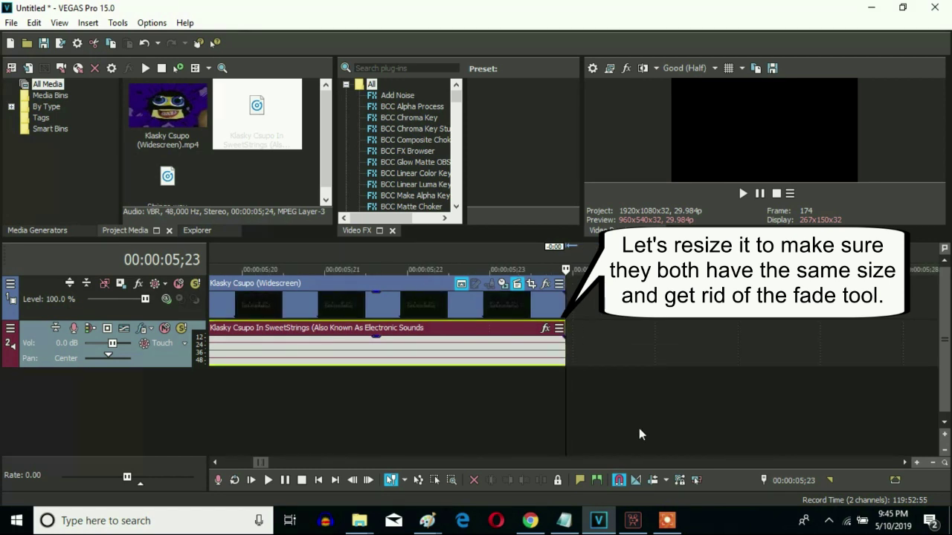
{"action": "scroll", "coordinate": [639, 435], "scroll_direction": "down", "scroll_amount": 1}
{"action": "scroll", "coordinate": [639, 435], "scroll_direction": "down", "scroll_amount": 1}
{"action": "left_click", "coordinate": [216, 305]}
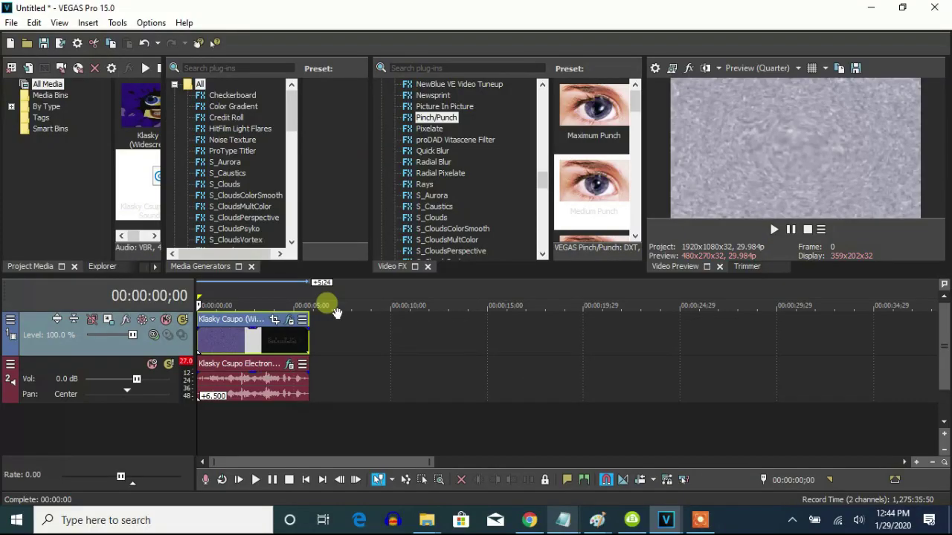
Review the Klasky Csupo Electronic Sounds event's time stretch and pitch shift properties and its Resonant Filter settings.
{"action": "right_click", "coordinate": [279, 399]}
{"action": "left_click", "coordinate": [338, 482]}
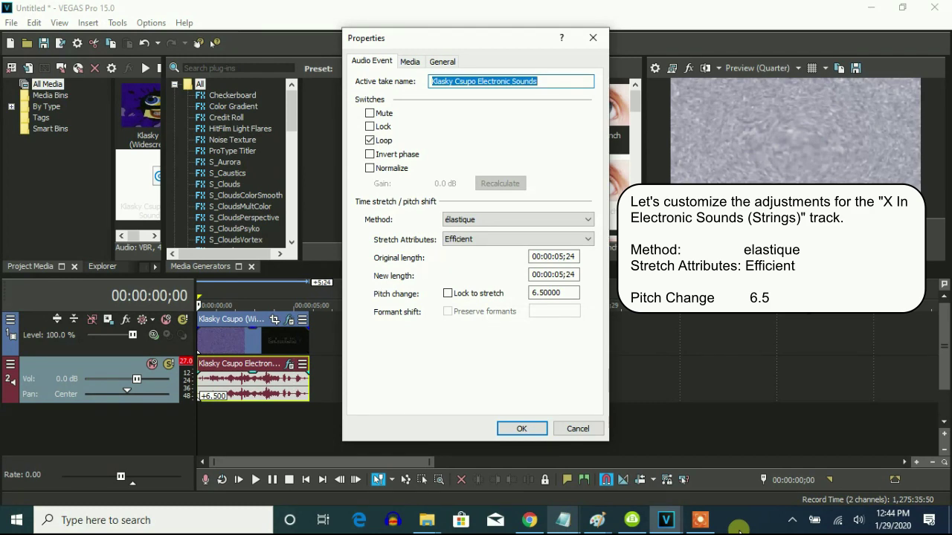
{"action": "left_click", "coordinate": [523, 429]}
{"action": "left_click", "coordinate": [295, 364]}
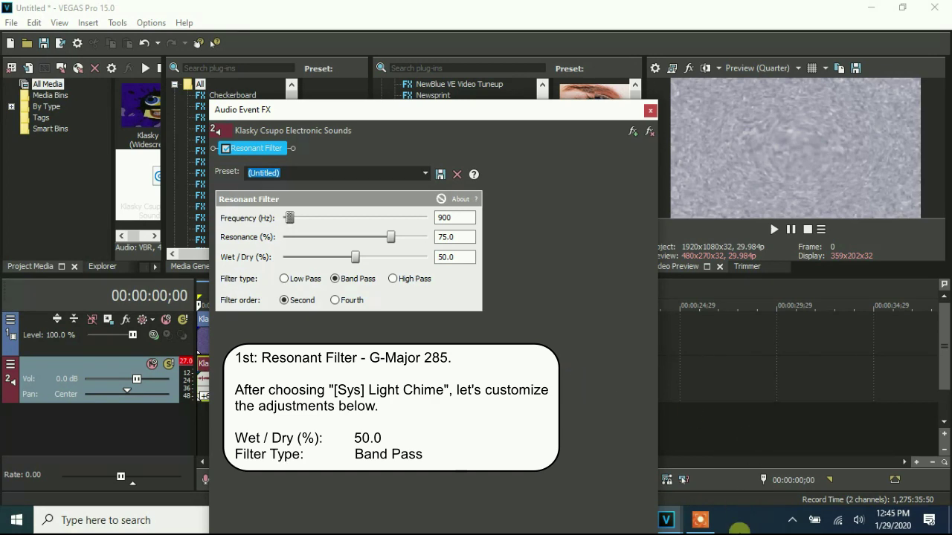
{"action": "left_click", "coordinate": [650, 110]}
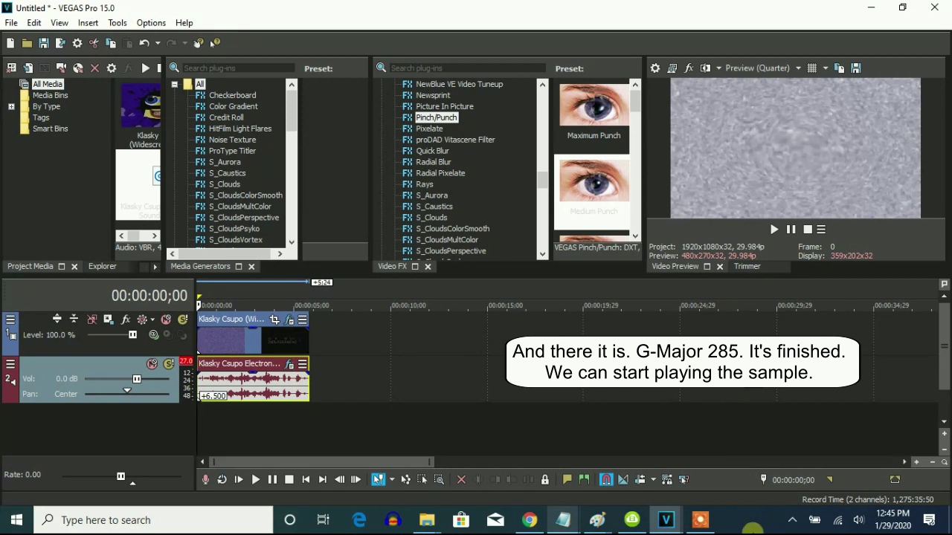
Play the finished G-Major 285 sample in the video preview from the start and pause it at the end.
{"action": "left_click", "coordinate": [773, 229]}
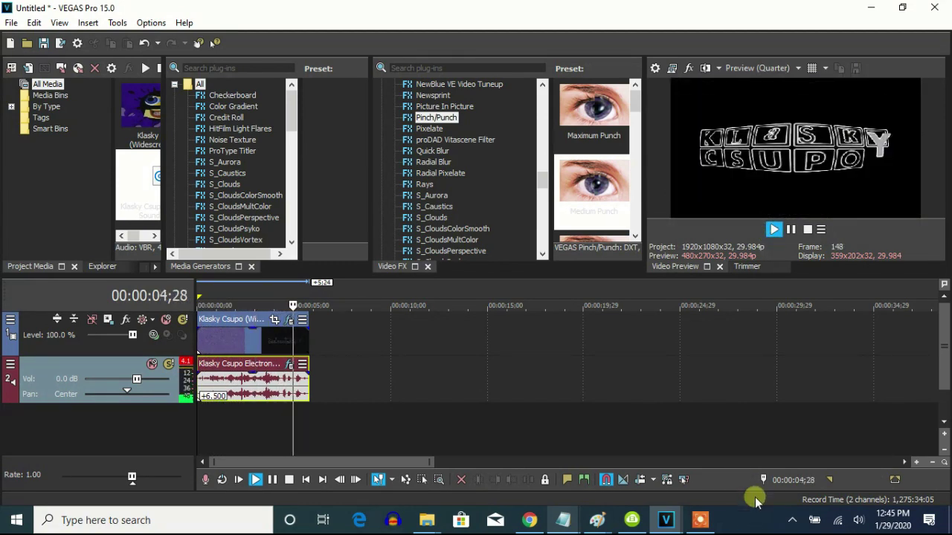
{"action": "left_click", "coordinate": [790, 229]}
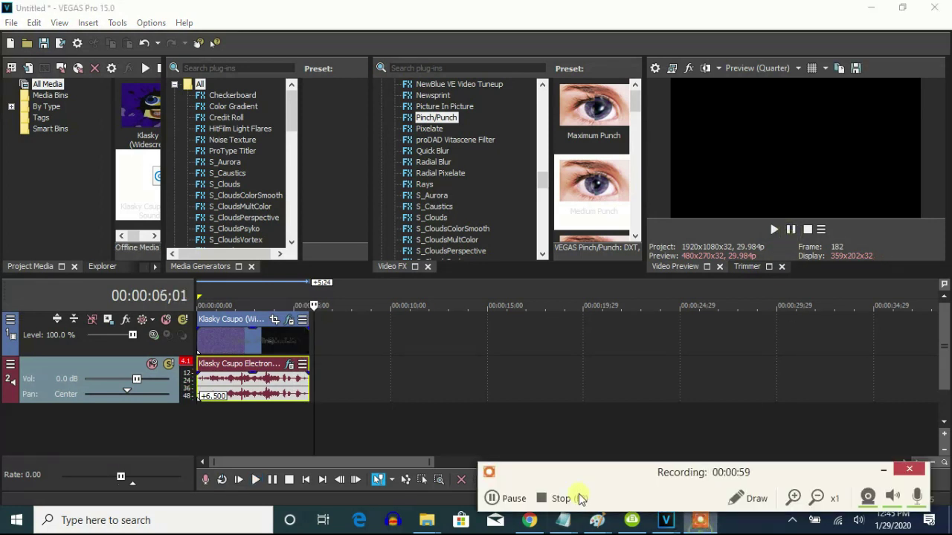
{"action": "left_click", "coordinate": [560, 498]}
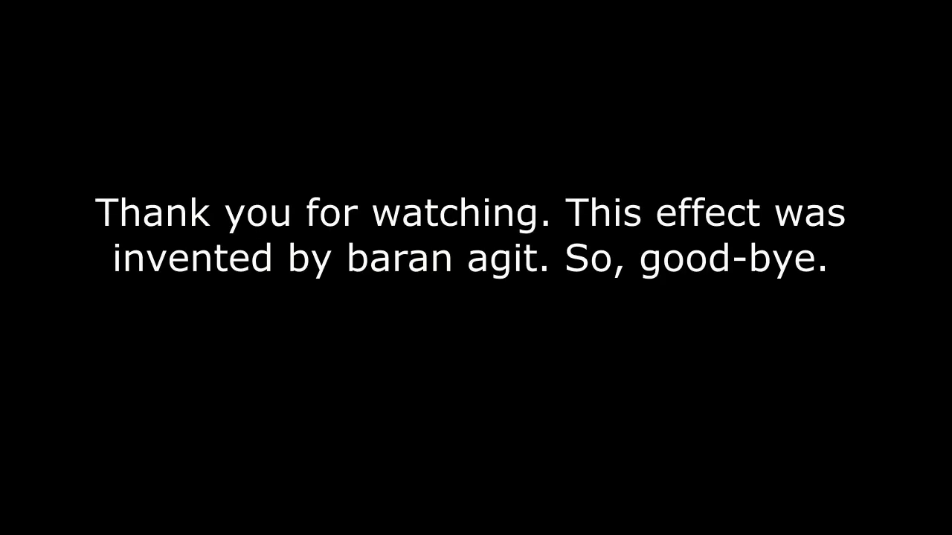